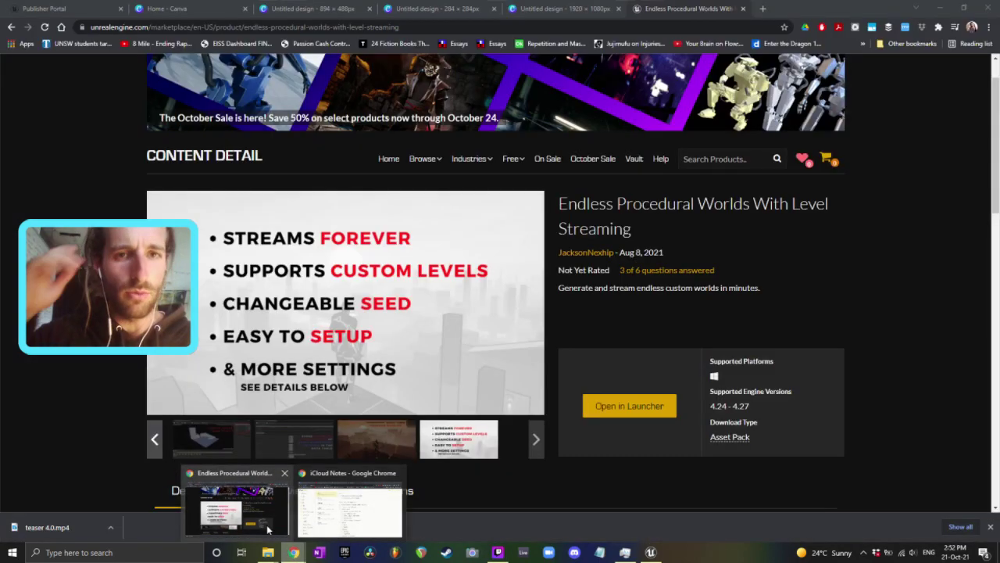
Flip through the product gallery slides to 'Generate Your Own Endless Worlds'.
{"action": "left_click", "coordinate": [276, 525]}
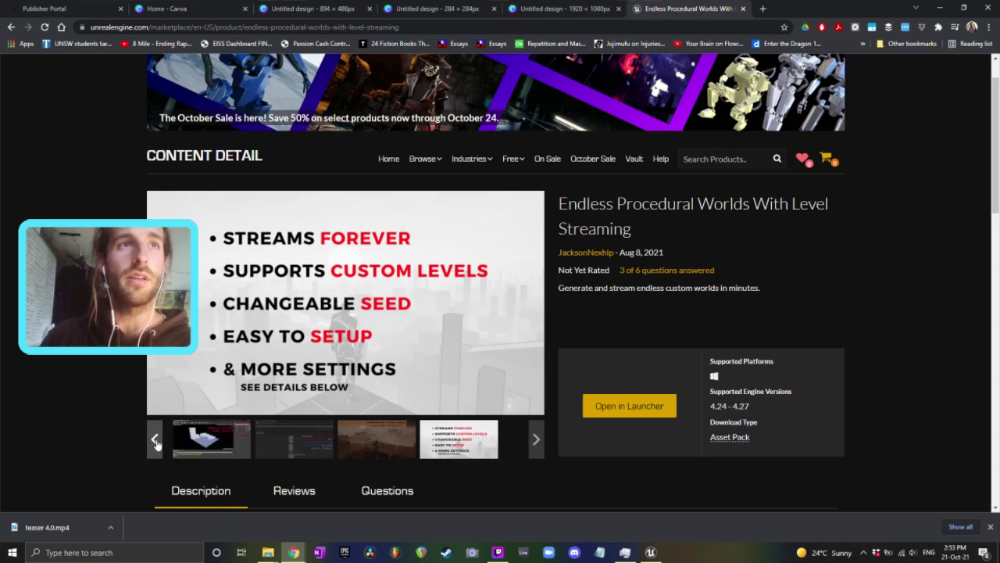
{"action": "left_click", "coordinate": [237, 451]}
{"action": "left_click", "coordinate": [292, 446]}
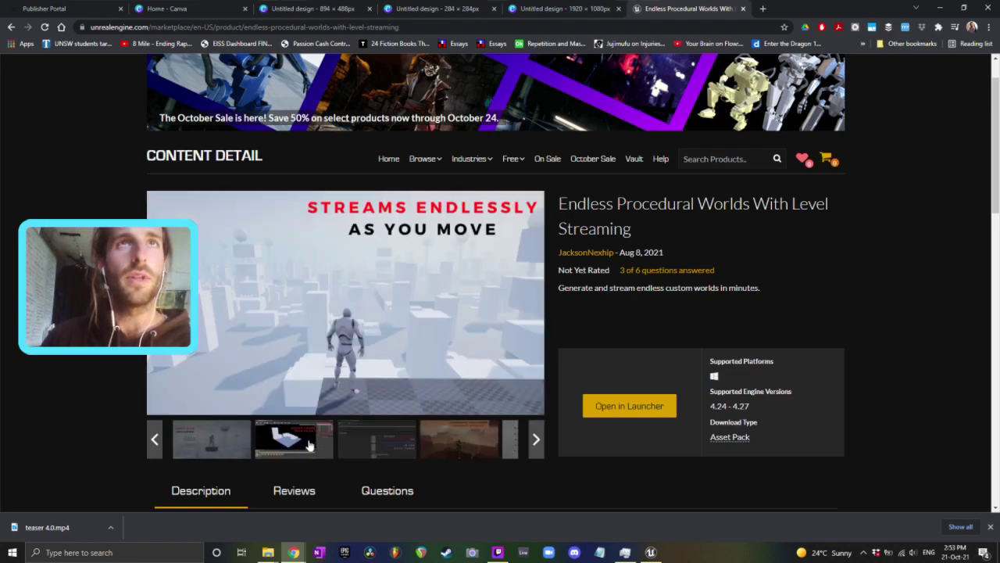
{"action": "left_click", "coordinate": [391, 450]}
{"action": "left_click", "coordinate": [448, 449]}
{"action": "left_click", "coordinate": [447, 448]}
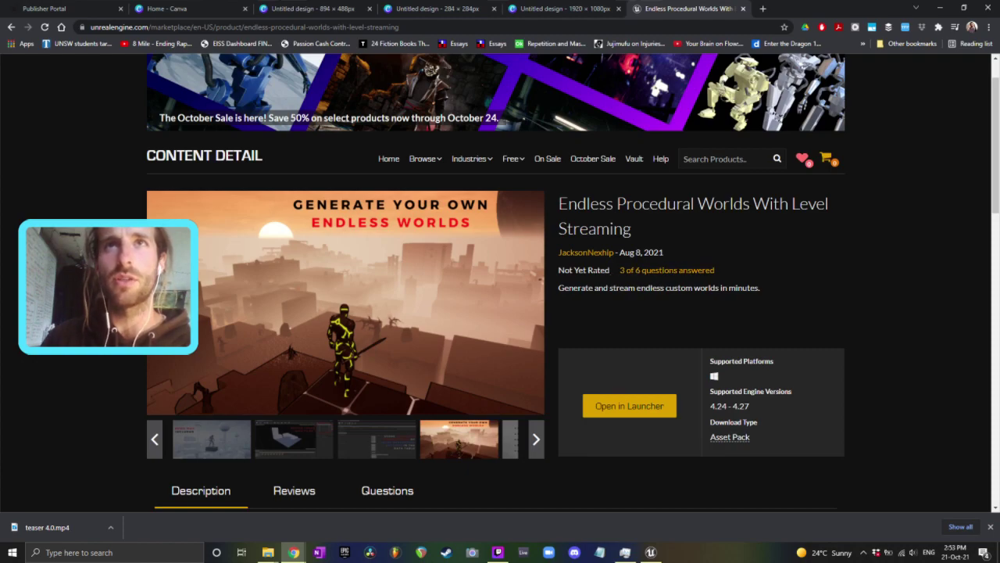
Read through the Description, Setup video link and Technical Details, then scroll back to the gallery.
{"action": "scroll", "coordinate": [587, 279], "scroll_direction": "down", "scroll_amount": 5}
{"action": "scroll", "coordinate": [355, 313], "scroll_direction": "down", "scroll_amount": 1}
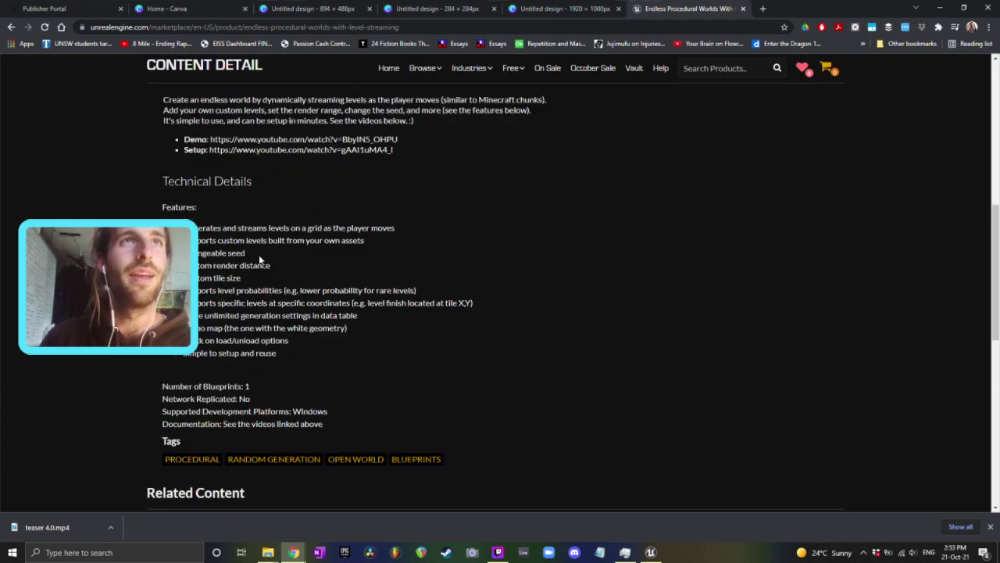
{"action": "scroll", "coordinate": [259, 258], "scroll_direction": "up", "scroll_amount": 1}
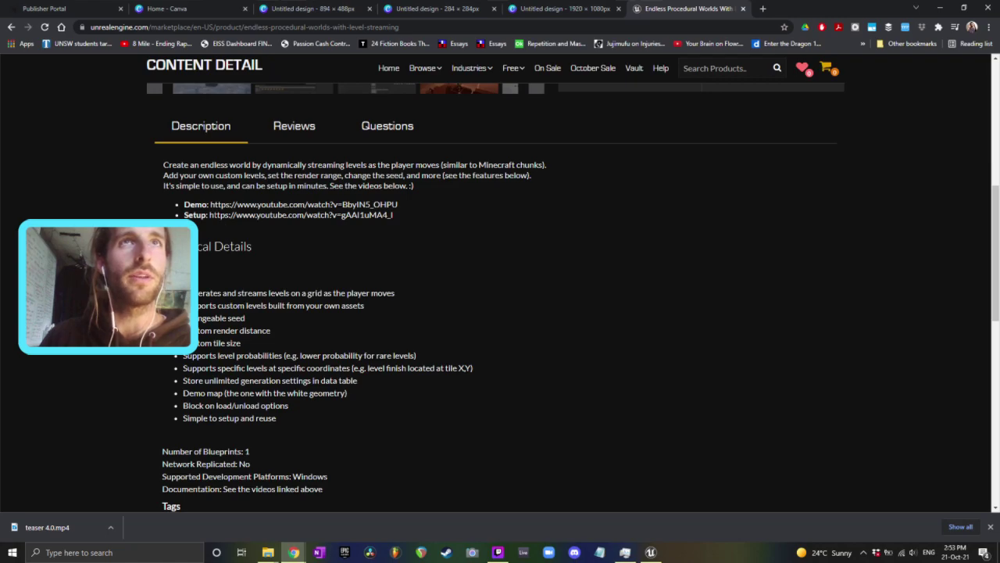
{"action": "left_click_drag", "start_coordinate": [212, 215], "coordinate": [377, 215]}
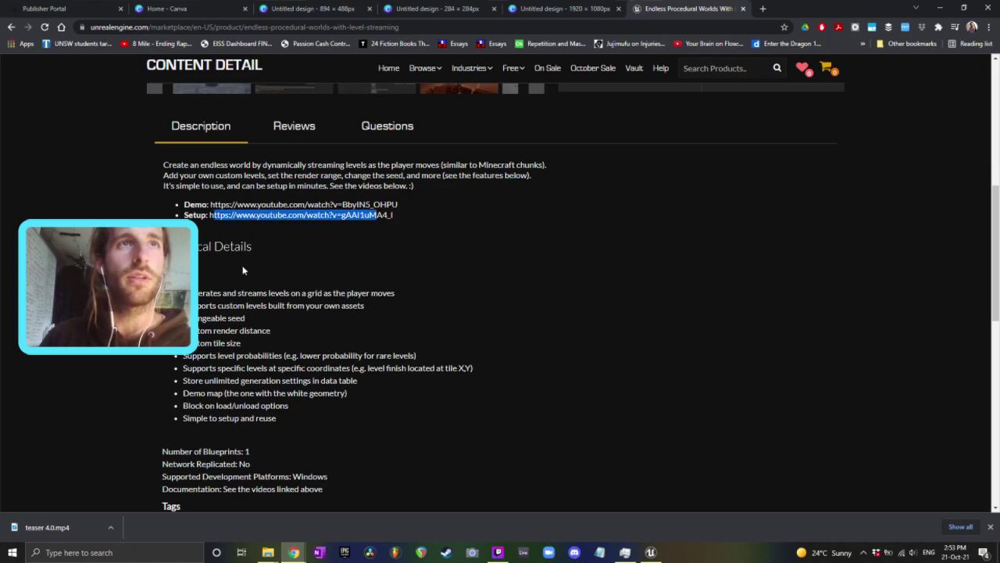
{"action": "scroll", "coordinate": [242, 270], "scroll_direction": "down", "scroll_amount": 1}
{"action": "left_click_drag", "start_coordinate": [242, 270], "coordinate": [258, 367]}
{"action": "left_click", "coordinate": [244, 344]}
{"action": "scroll", "coordinate": [244, 336], "scroll_direction": "up", "scroll_amount": 2}
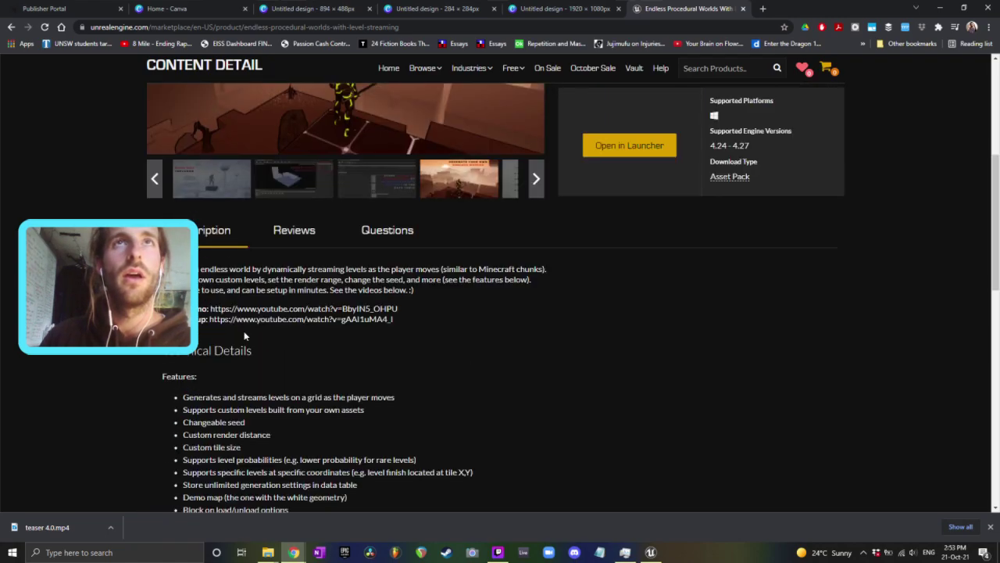
{"action": "scroll", "coordinate": [243, 336], "scroll_direction": "up", "scroll_amount": 3}
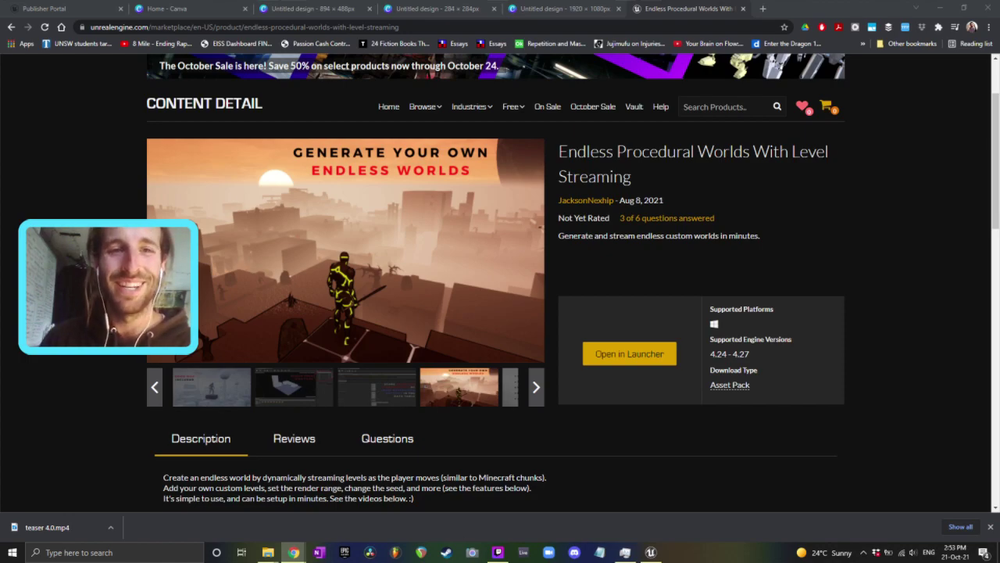
{"action": "mouse_move", "coordinate": [504, 550]}
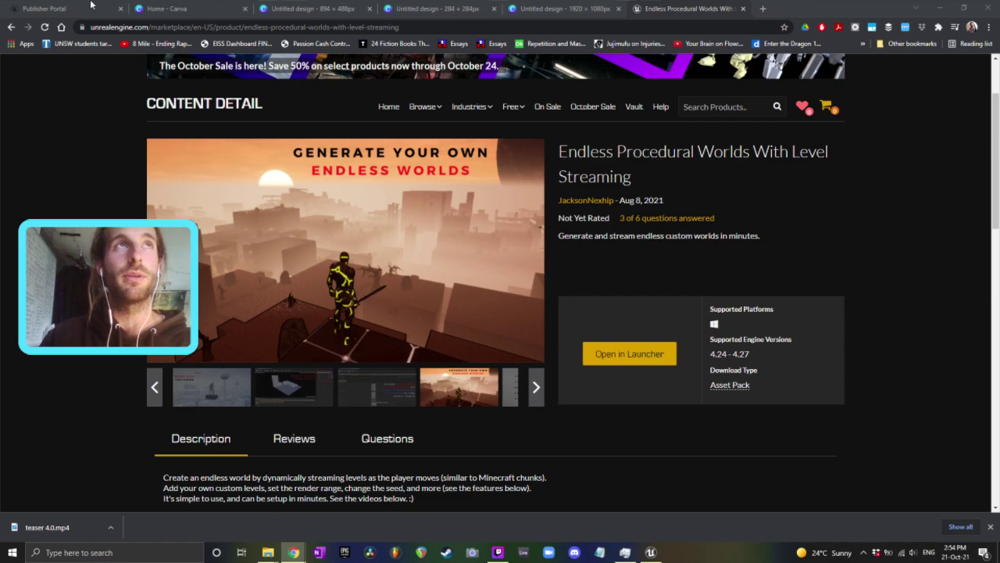
{"action": "left_click", "coordinate": [498, 552]}
{"action": "left_click", "coordinate": [499, 553]}
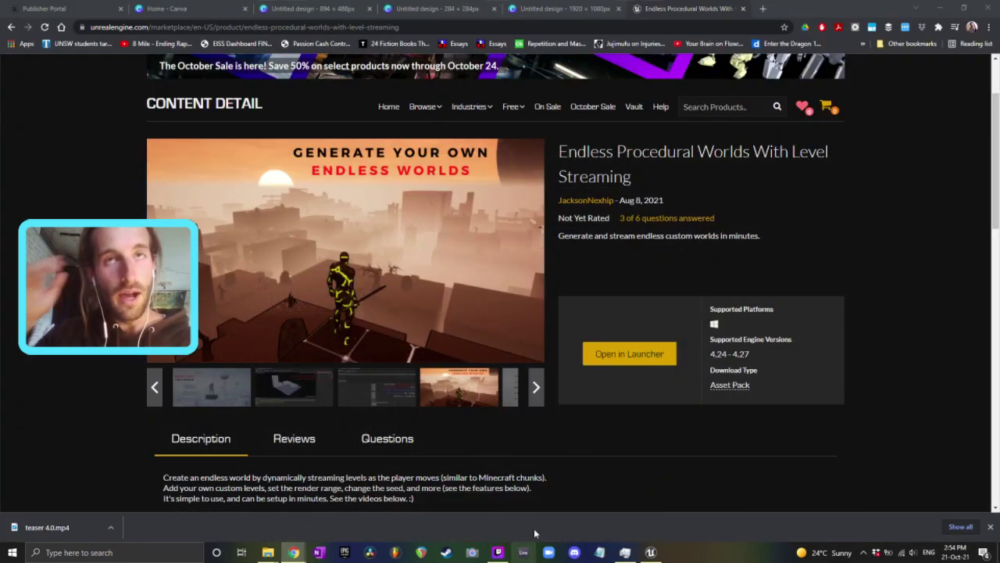
In the Unreal Editor Content Browser, select the ThirdPerson, Geometry and ThirdPersonTemplate folders.
{"action": "left_click", "coordinate": [651, 551]}
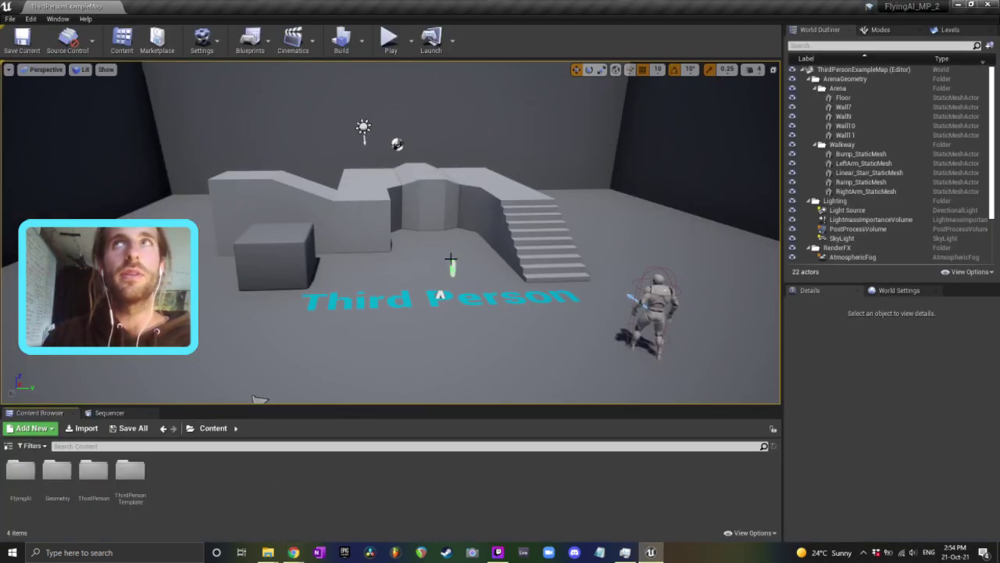
{"action": "left_click", "coordinate": [88, 473]}
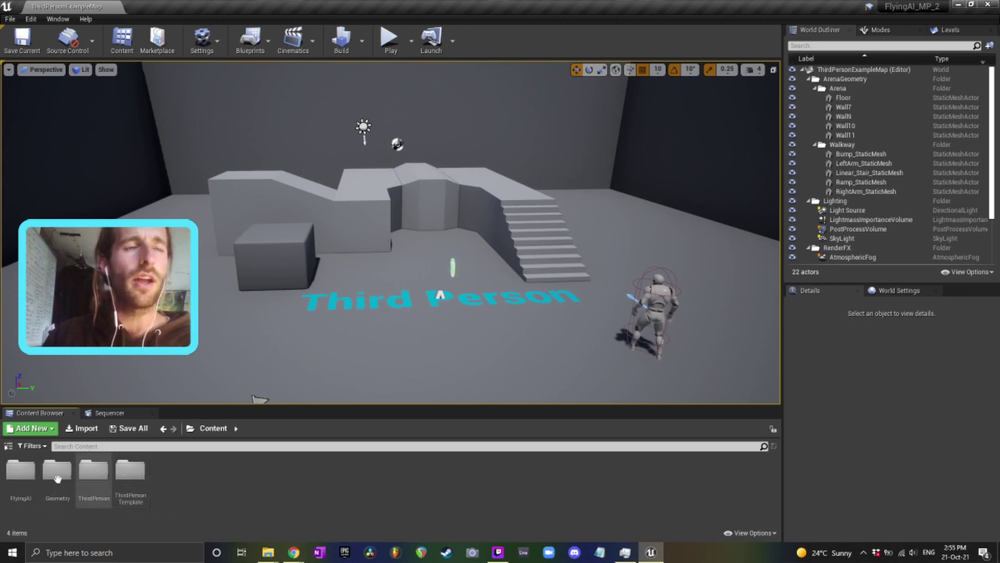
{"action": "left_click", "coordinate": [132, 483]}
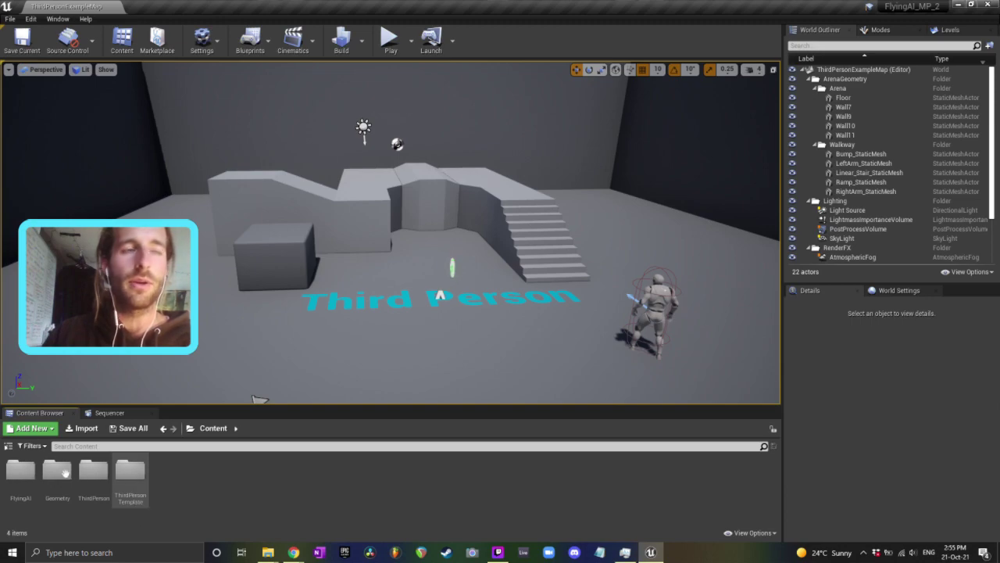
{"action": "left_click", "coordinate": [89, 473]}
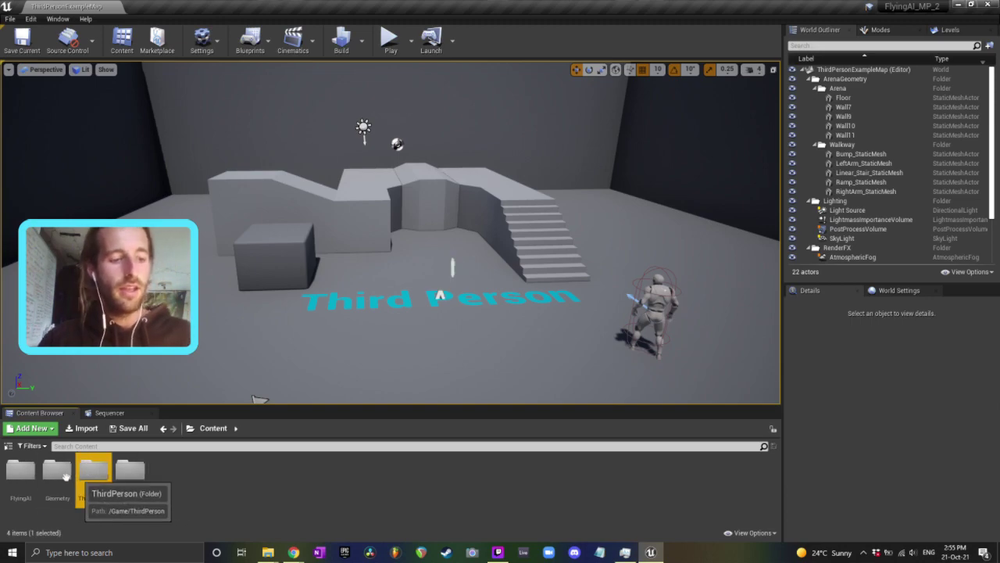
{"action": "left_click", "coordinate": [66, 476], "text": "ctrl"}
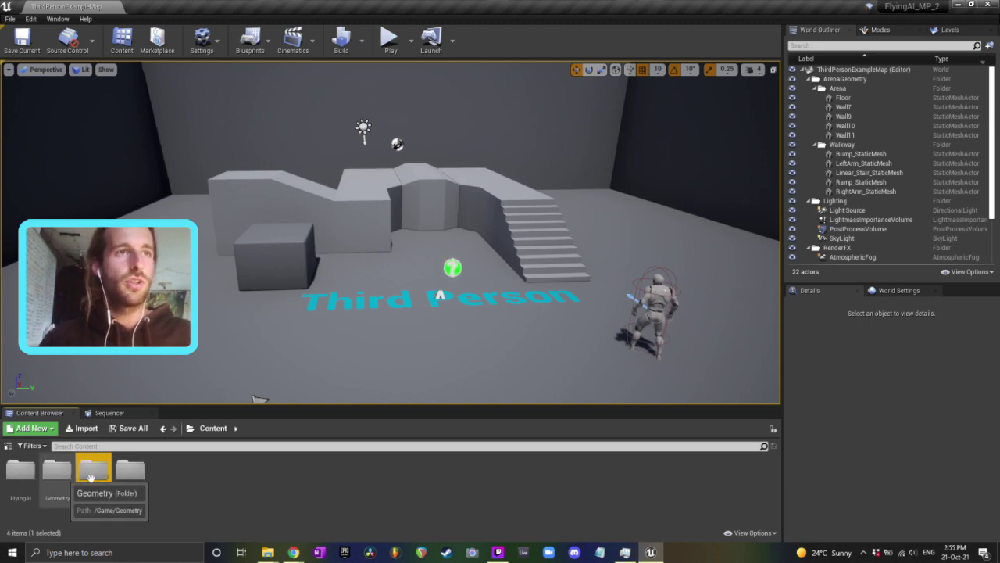
{"action": "left_click", "coordinate": [138, 481]}
Open the FlyingAI folder to show its AI, Blueprints, Components, Maps and Materials subfolders.
{"action": "left_click", "coordinate": [22, 469]}
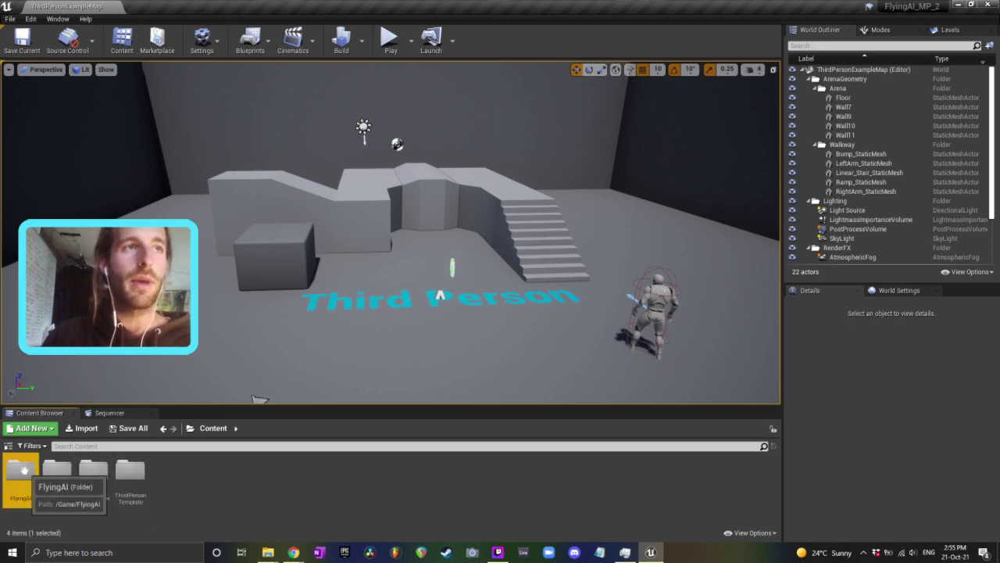
{"action": "double_click", "coordinate": [23, 469]}
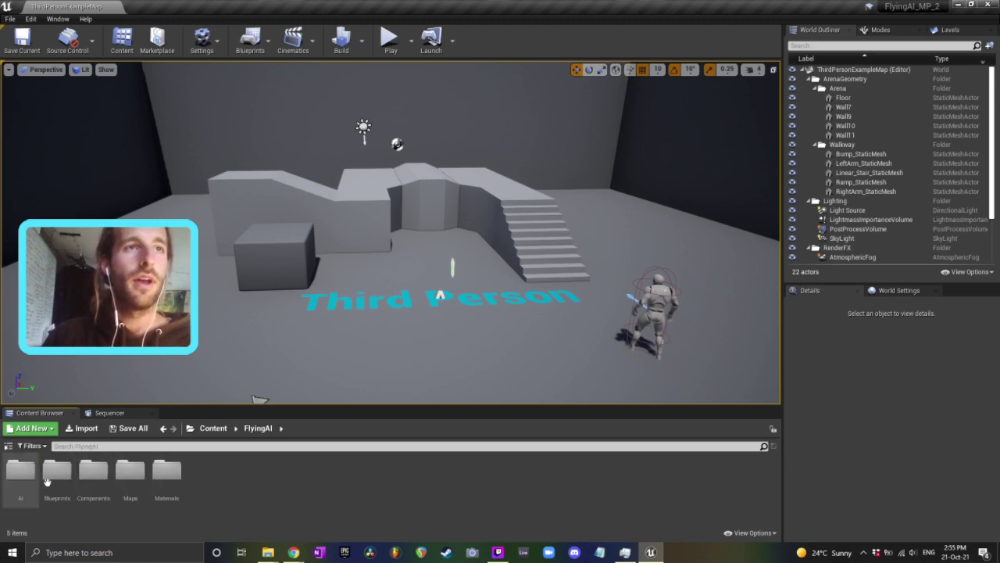
{"action": "left_click", "coordinate": [213, 431]}
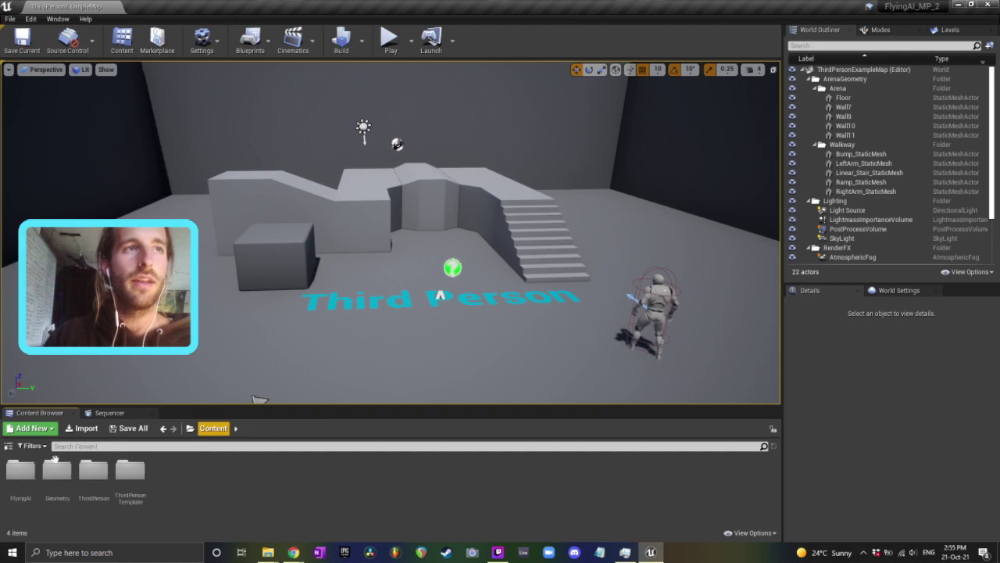
{"action": "double_click", "coordinate": [19, 475]}
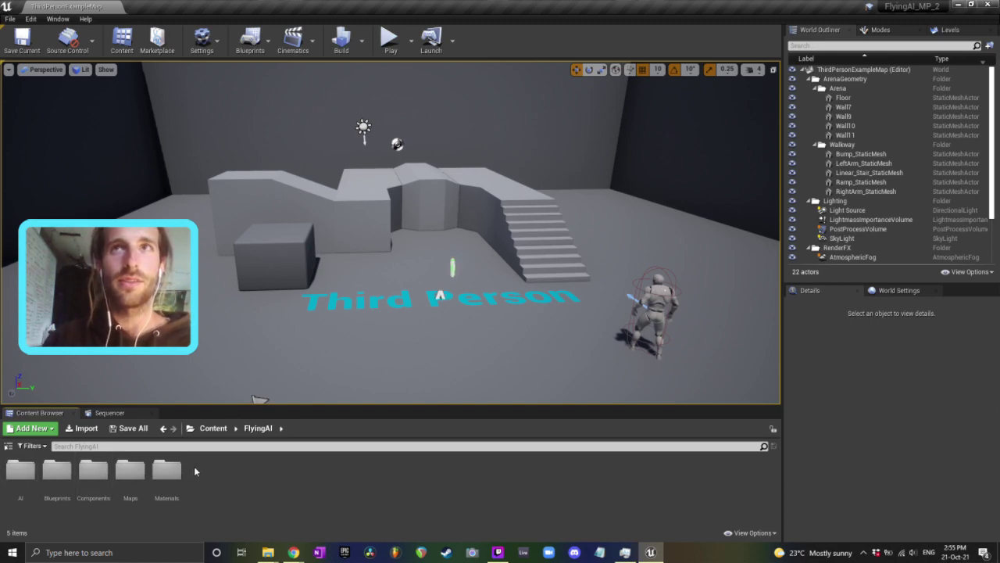
{"action": "double_click", "coordinate": [27, 481]}
{"action": "left_click", "coordinate": [258, 428]}
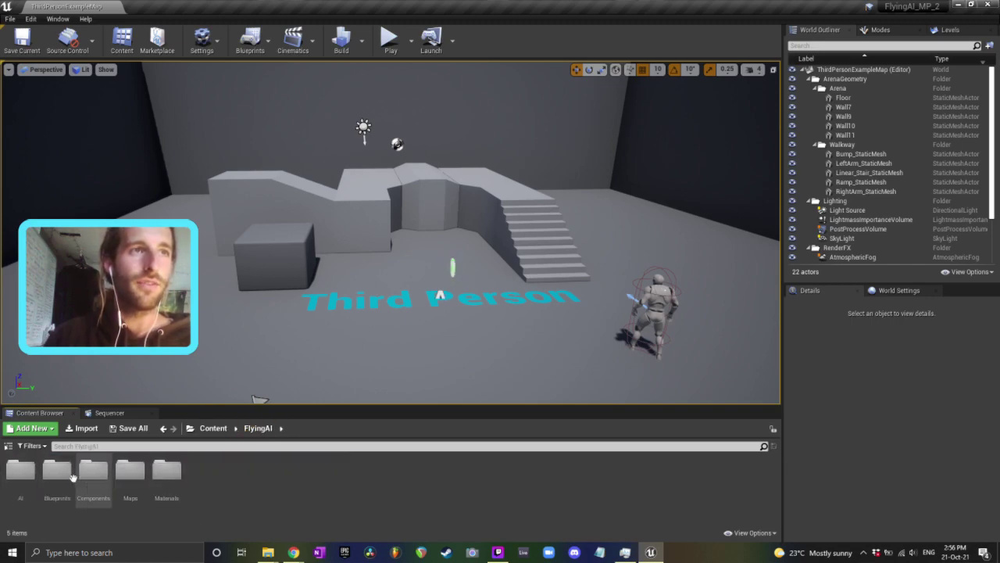
{"action": "double_click", "coordinate": [72, 477]}
{"action": "left_click", "coordinate": [258, 428]}
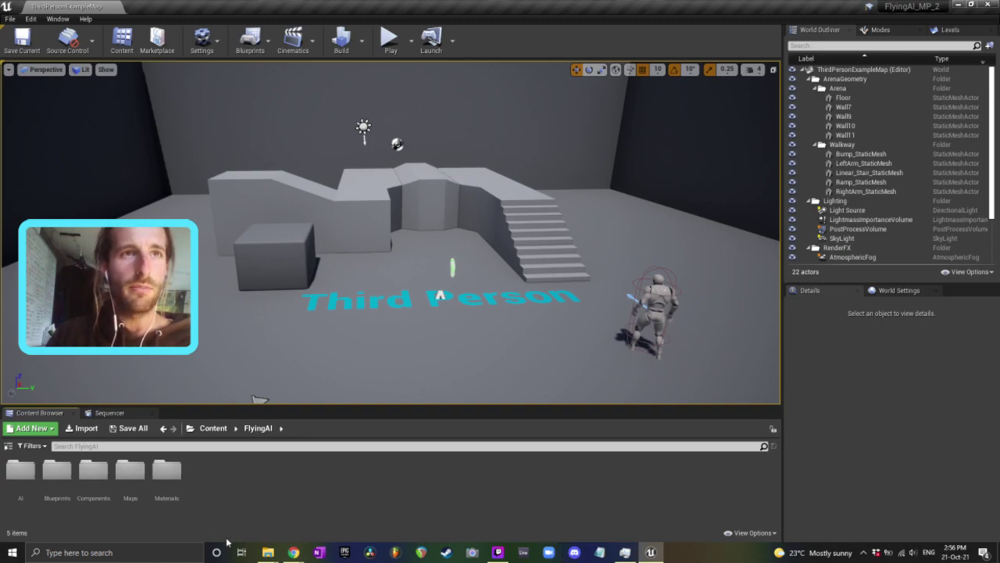
Open FlyingAI_MP_2 in Explorer, look at Intermediate and Saved, then return to the Ue4 folder.
{"action": "mouse_move", "coordinate": [271, 557]}
{"action": "left_click", "coordinate": [312, 511]}
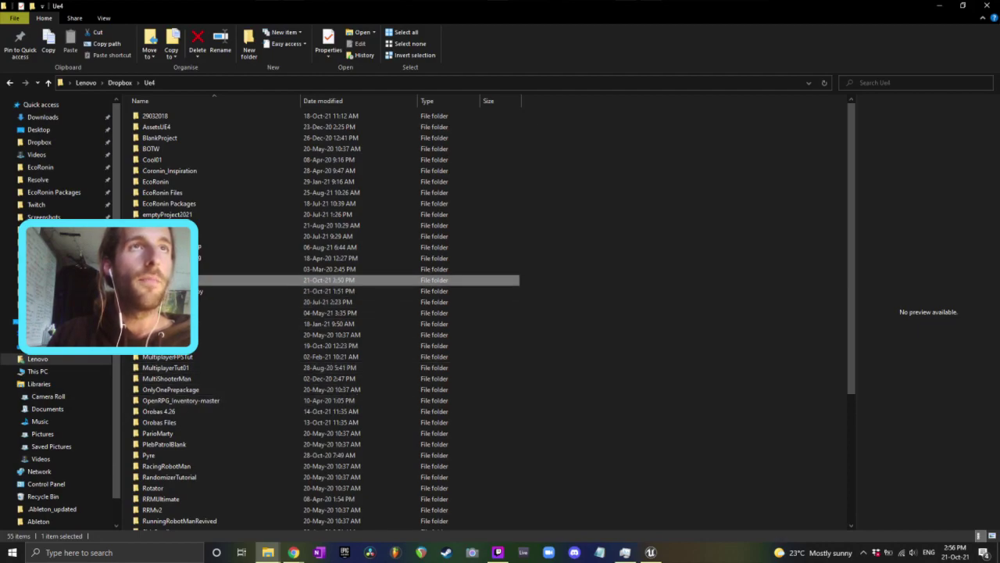
{"action": "double_click", "coordinate": [161, 280]}
{"action": "left_click", "coordinate": [161, 138]}
{"action": "left_click", "coordinate": [164, 150]}
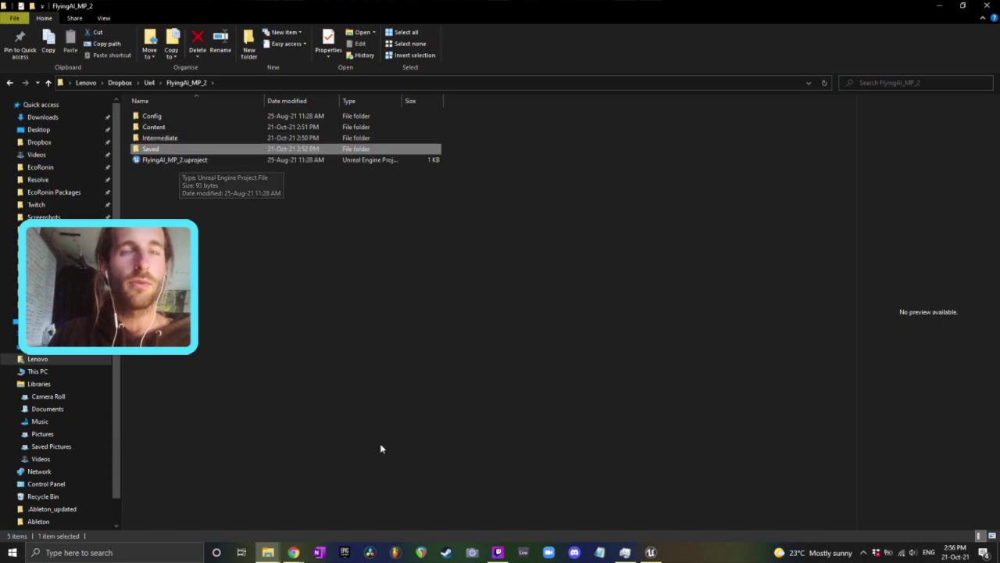
{"action": "left_click", "coordinate": [150, 83]}
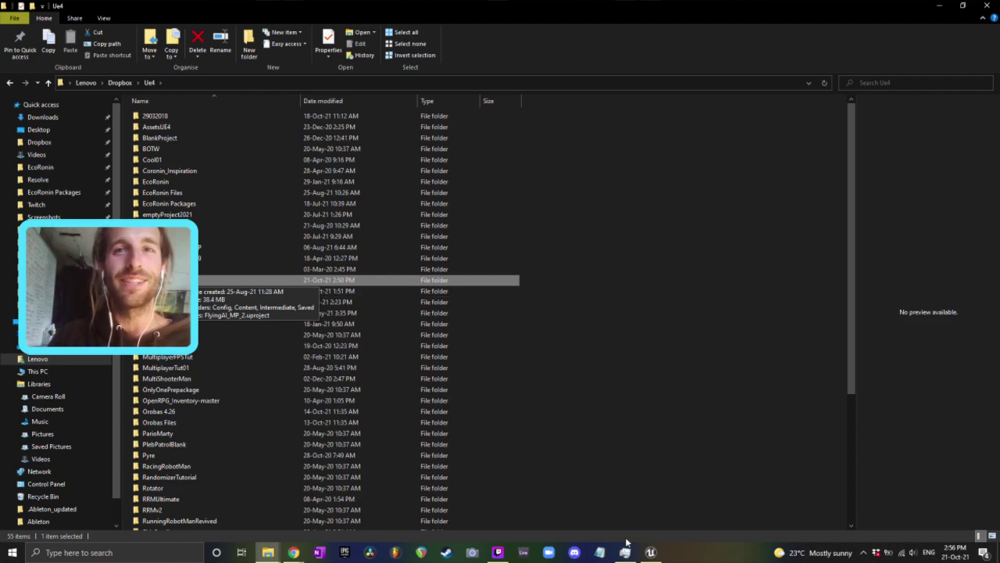
Open and dismiss the FlyingAI folder's context menu, then return to the Endless Procedural Worlds page.
{"action": "left_click", "coordinate": [649, 552]}
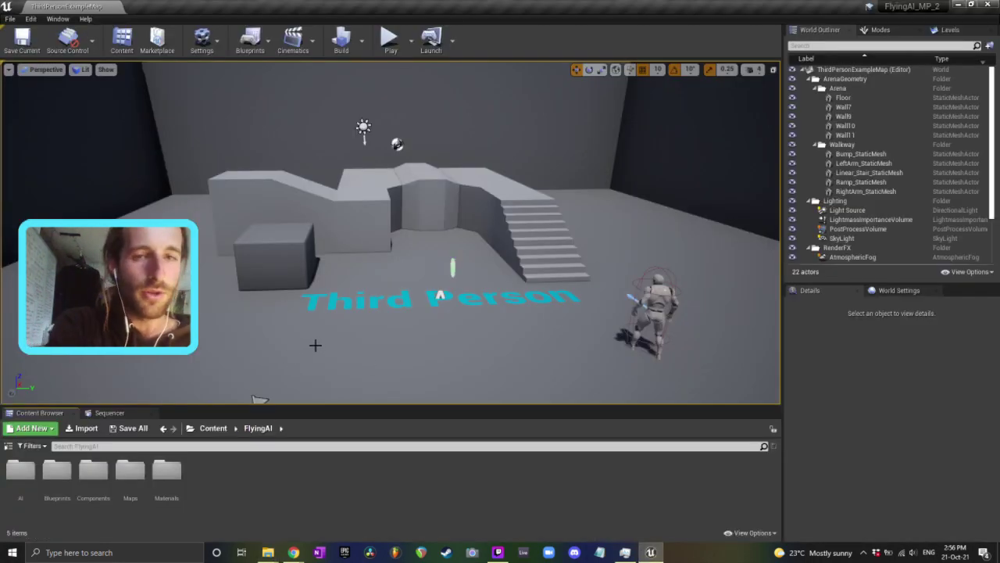
{"action": "left_click", "coordinate": [213, 428]}
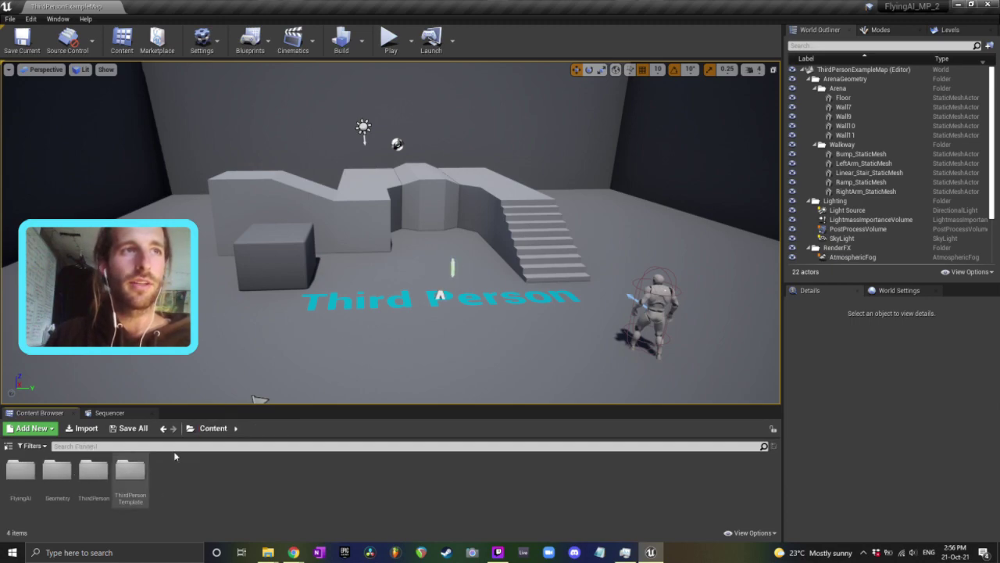
{"action": "right_click", "coordinate": [26, 473]}
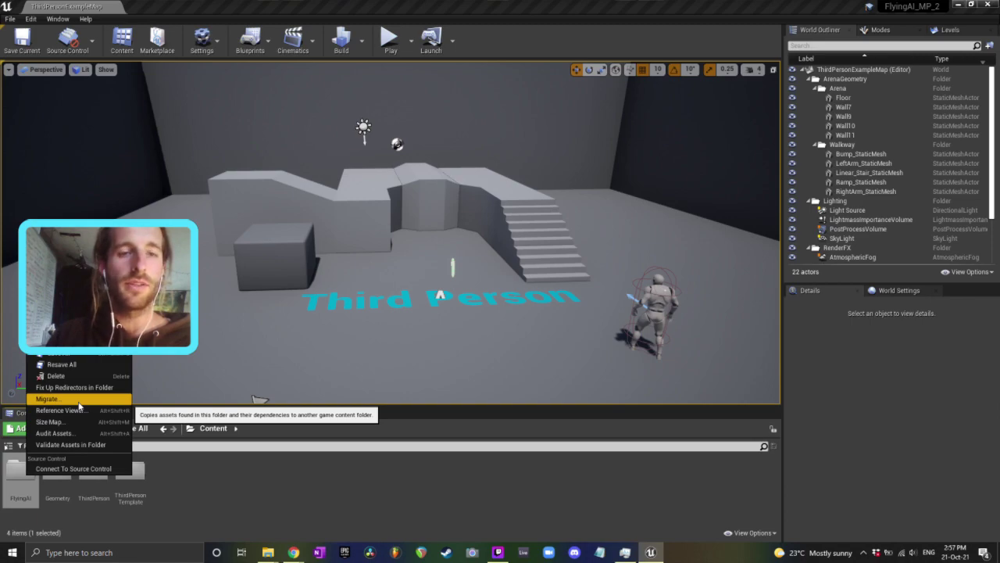
{"action": "left_click", "coordinate": [451, 497]}
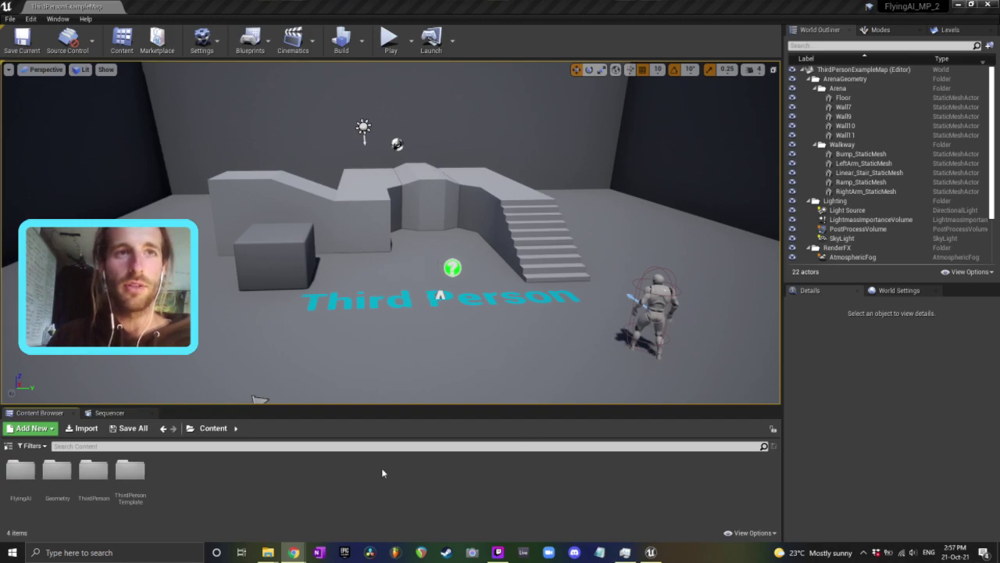
{"action": "mouse_move", "coordinate": [300, 551]}
{"action": "left_click", "coordinate": [255, 520]}
Scroll through the product description and technical details, then switch to the blank 1920×1080 Canva design.
{"action": "scroll", "coordinate": [367, 375], "scroll_direction": "down", "scroll_amount": 3}
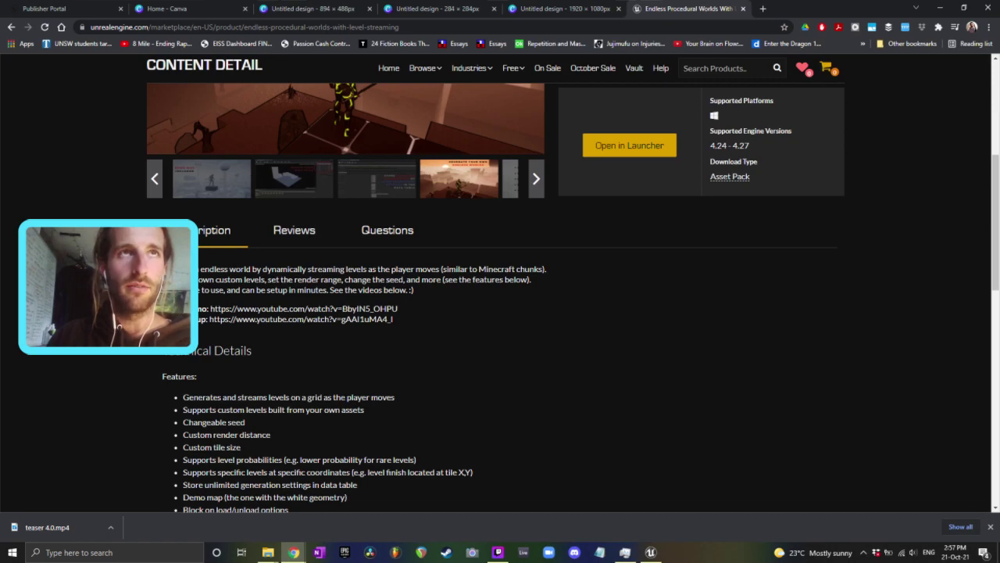
{"action": "scroll", "coordinate": [404, 205], "scroll_direction": "up", "scroll_amount": 4}
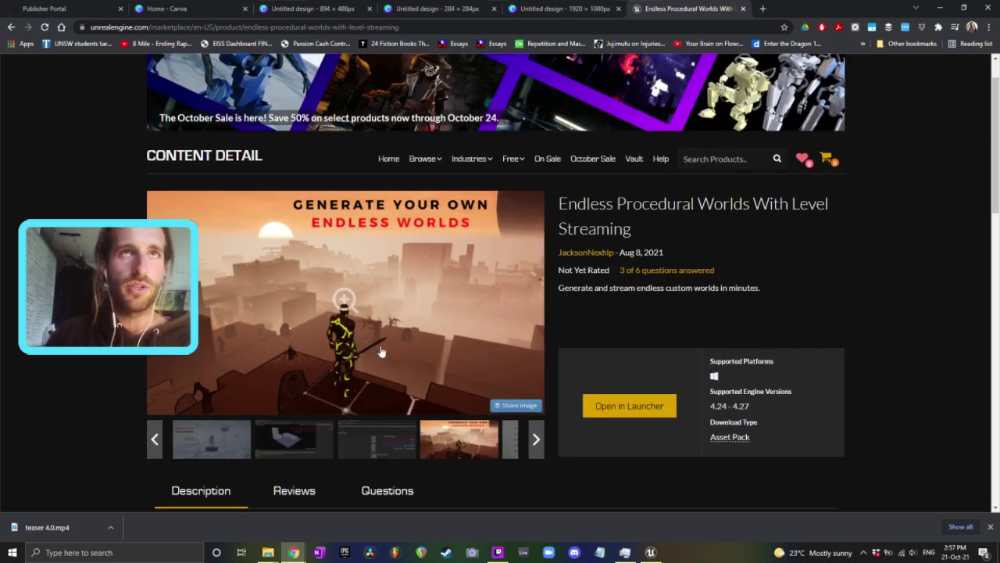
{"action": "scroll", "coordinate": [381, 352], "scroll_direction": "down", "scroll_amount": 3}
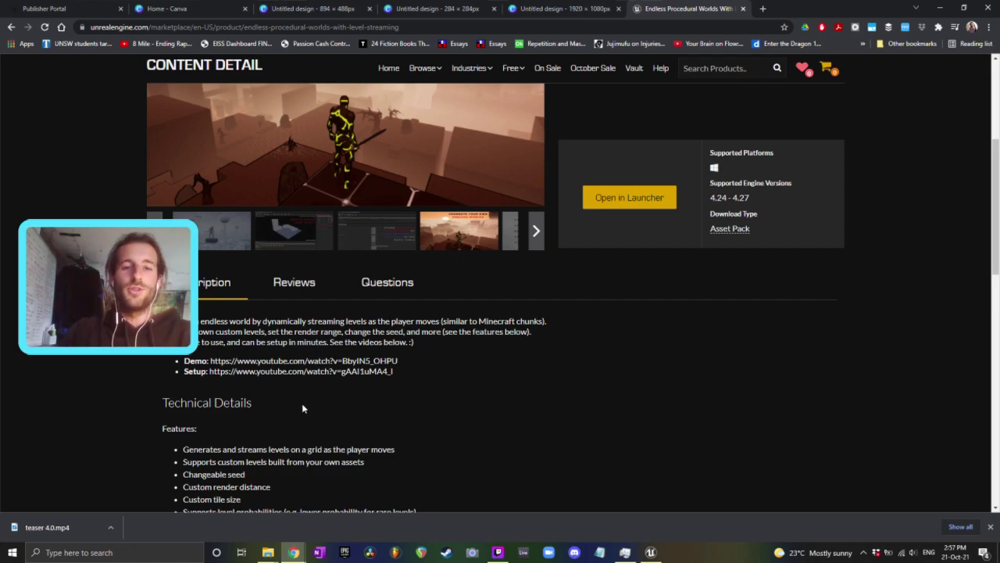
{"action": "scroll", "coordinate": [333, 404], "scroll_direction": "up", "scroll_amount": 2}
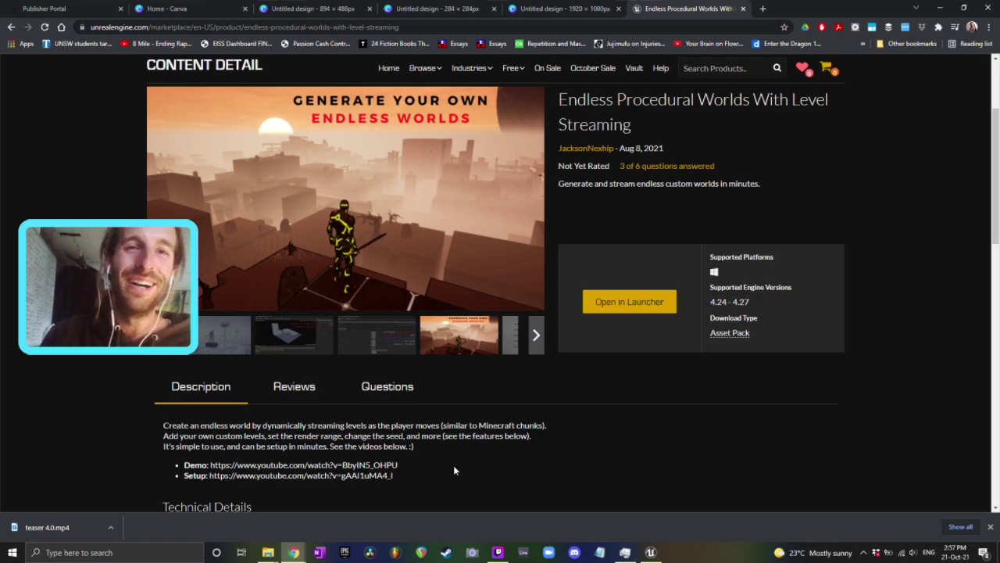
{"action": "scroll", "coordinate": [549, 440], "scroll_direction": "down", "scroll_amount": 4}
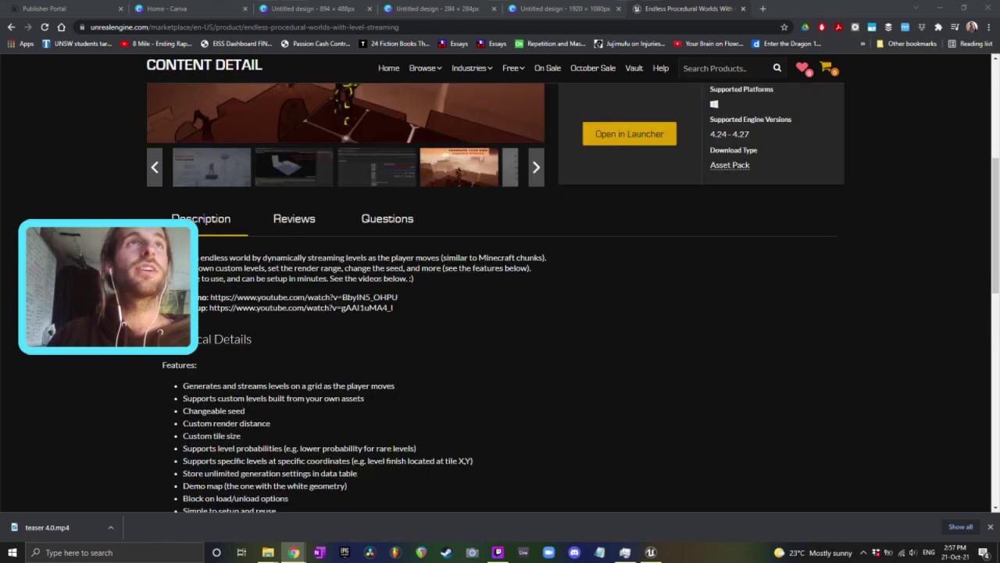
{"action": "scroll", "coordinate": [500, 297], "scroll_direction": "up", "scroll_amount": 2}
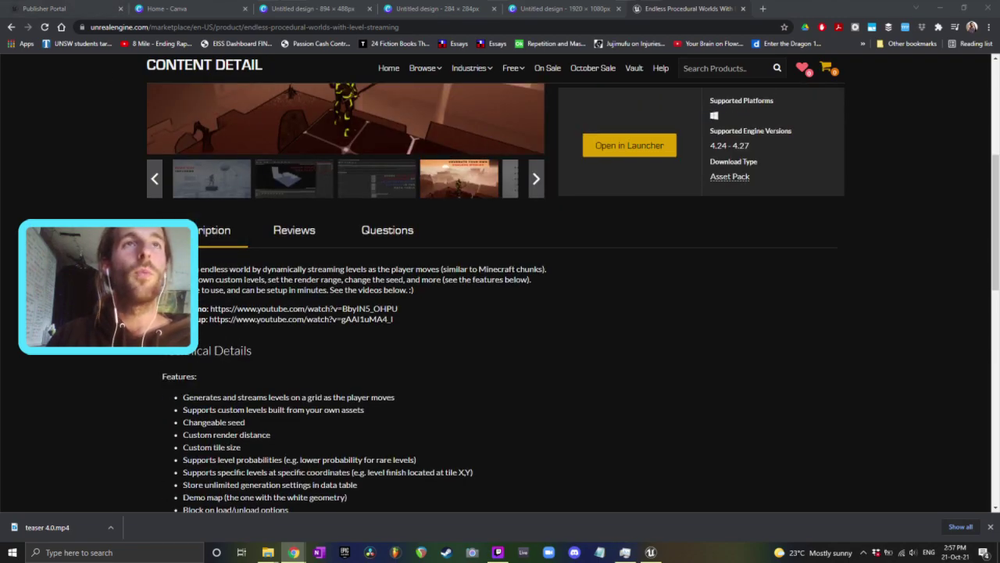
{"action": "scroll", "coordinate": [260, 314], "scroll_direction": "up", "scroll_amount": 3}
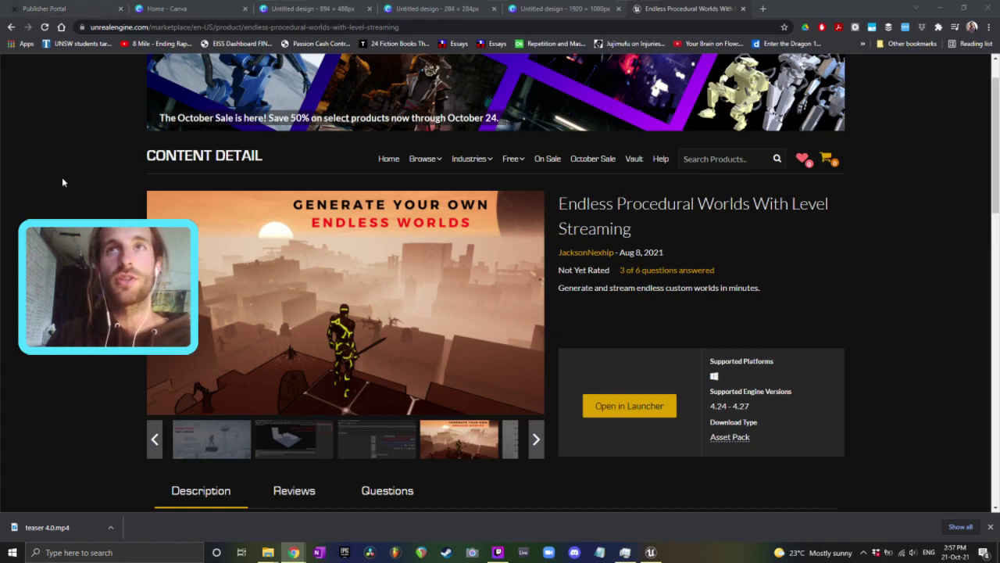
{"action": "left_click", "coordinate": [558, 14]}
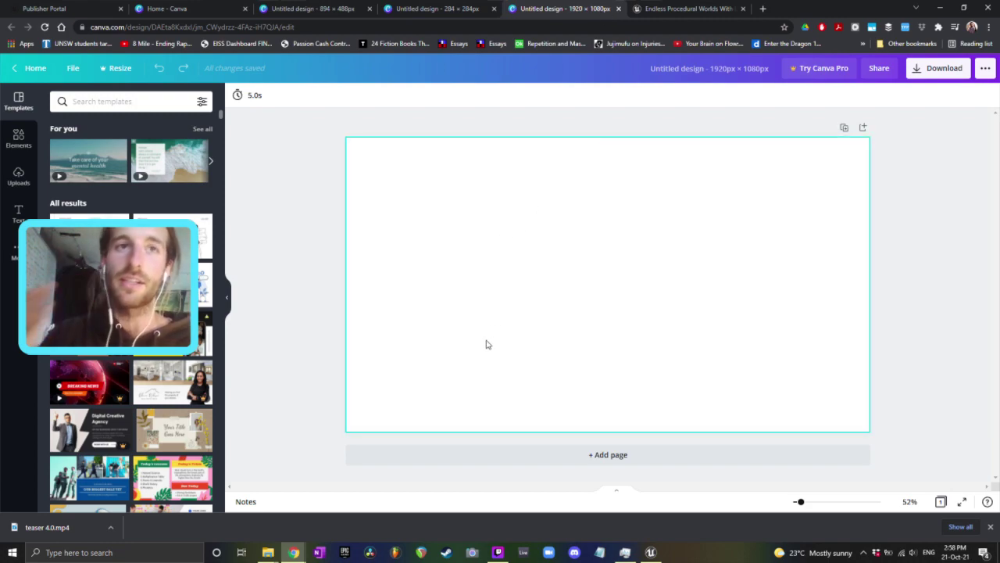
Briefly show and hide Twitch Studio, then return to the Endless Procedural Worlds Marketplace tab.
{"action": "left_click", "coordinate": [498, 551]}
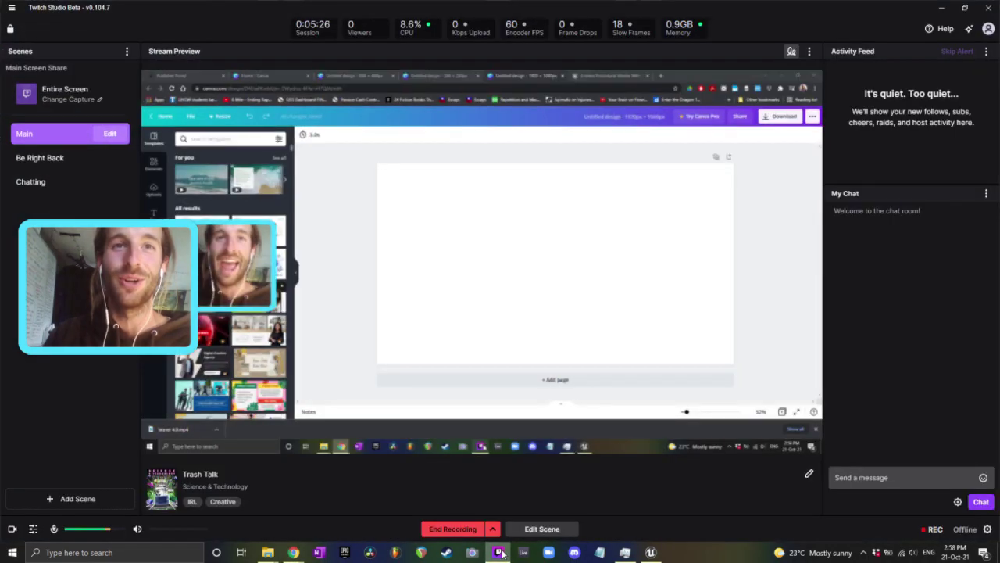
{"action": "left_click", "coordinate": [498, 552]}
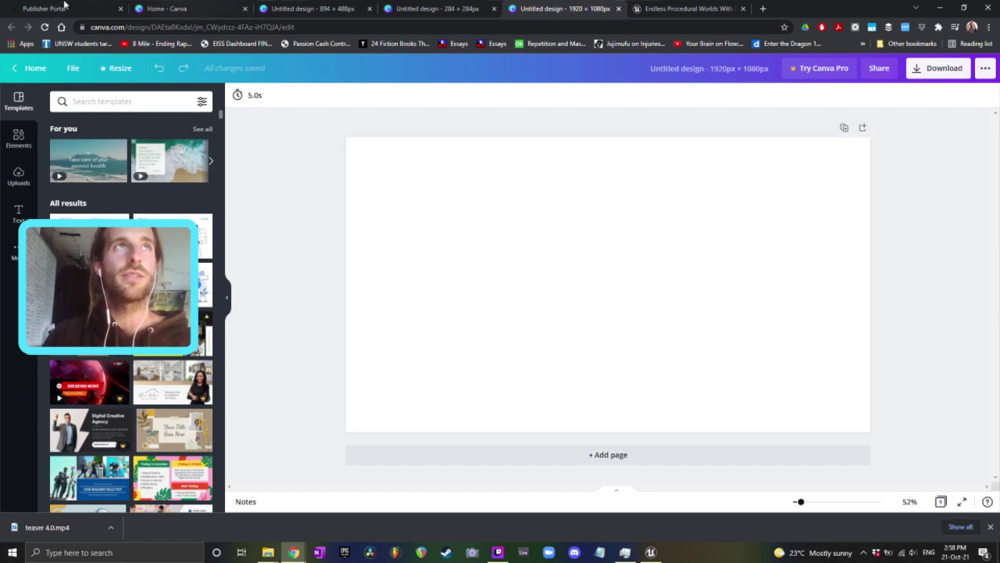
{"action": "left_click", "coordinate": [656, 10]}
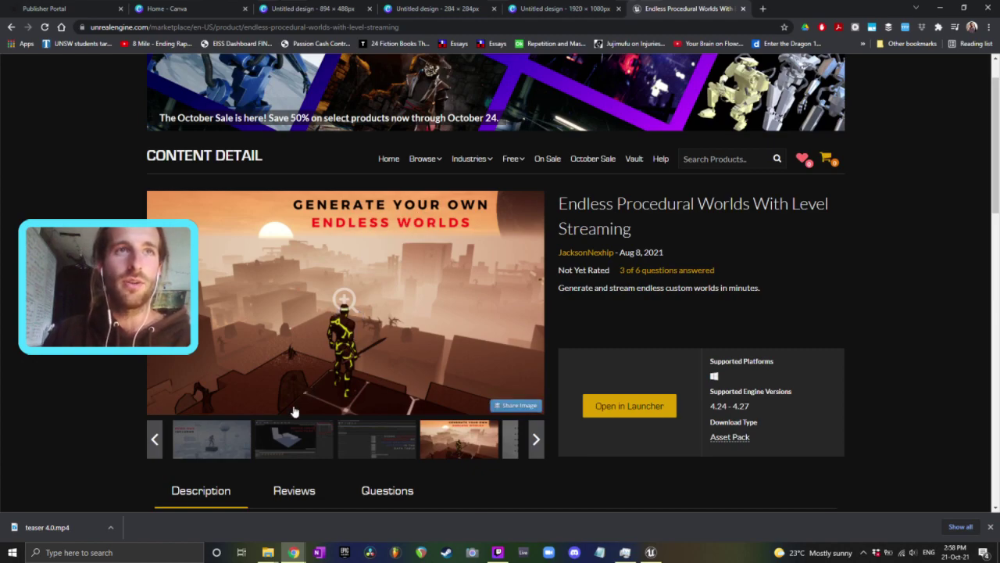
View each of the four gallery images, then switch back to the blank 1920×1080 Canva design.
{"action": "left_click", "coordinate": [293, 446]}
{"action": "left_click", "coordinate": [391, 451]}
{"action": "left_click", "coordinate": [459, 450]}
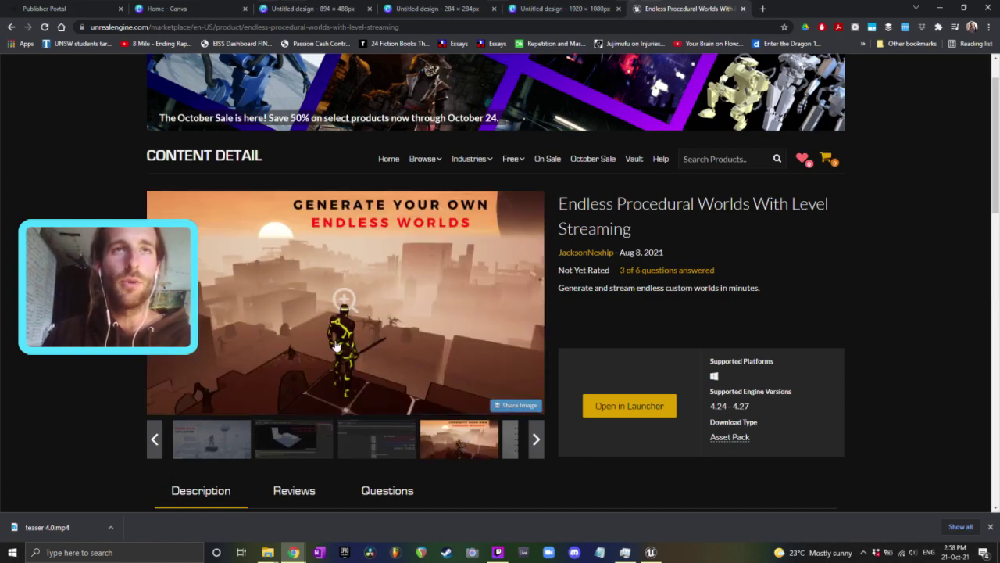
{"action": "left_click", "coordinate": [212, 442]}
{"action": "left_click", "coordinate": [293, 446]}
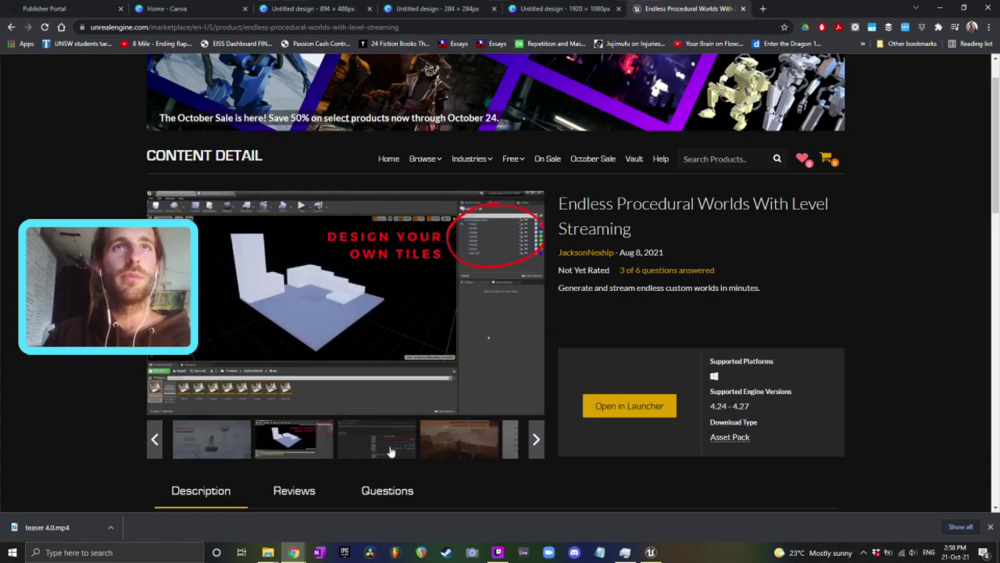
{"action": "left_click", "coordinate": [376, 447]}
{"action": "left_click", "coordinate": [459, 453]}
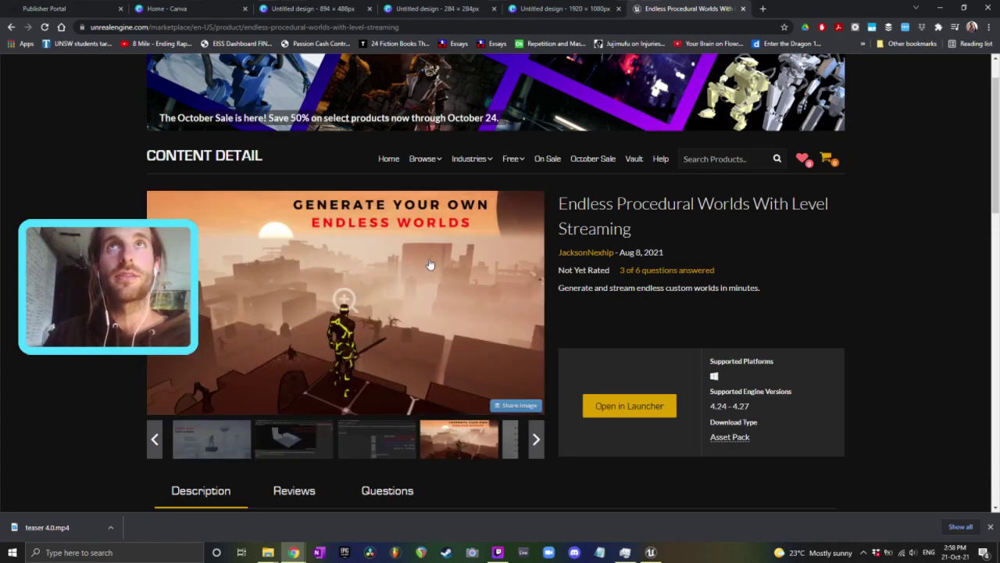
{"action": "left_click", "coordinate": [538, 9]}
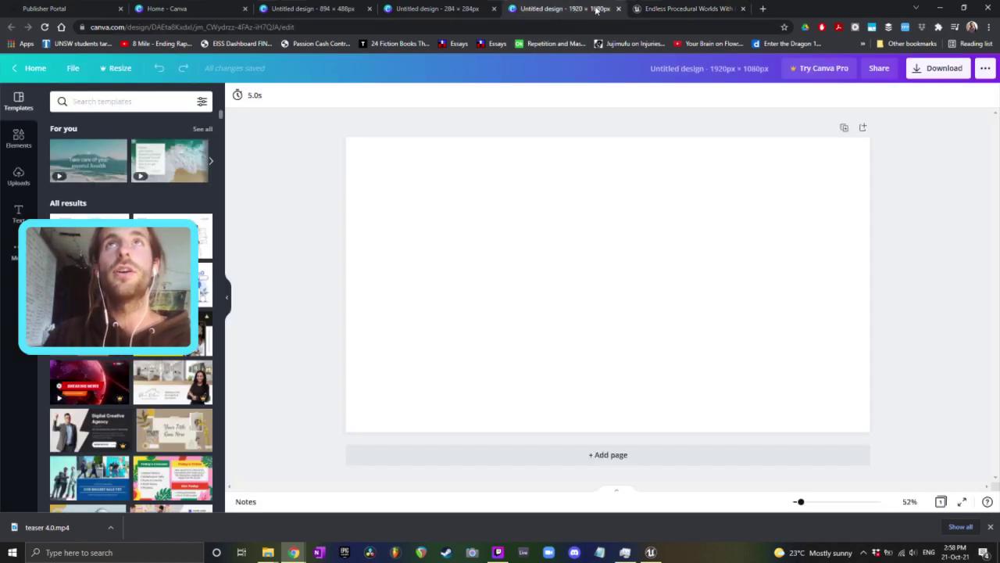
View the blank 284×284 and 894×488 Canva designs, then bring Twitch Studio forward.
{"action": "left_click", "coordinate": [450, 14]}
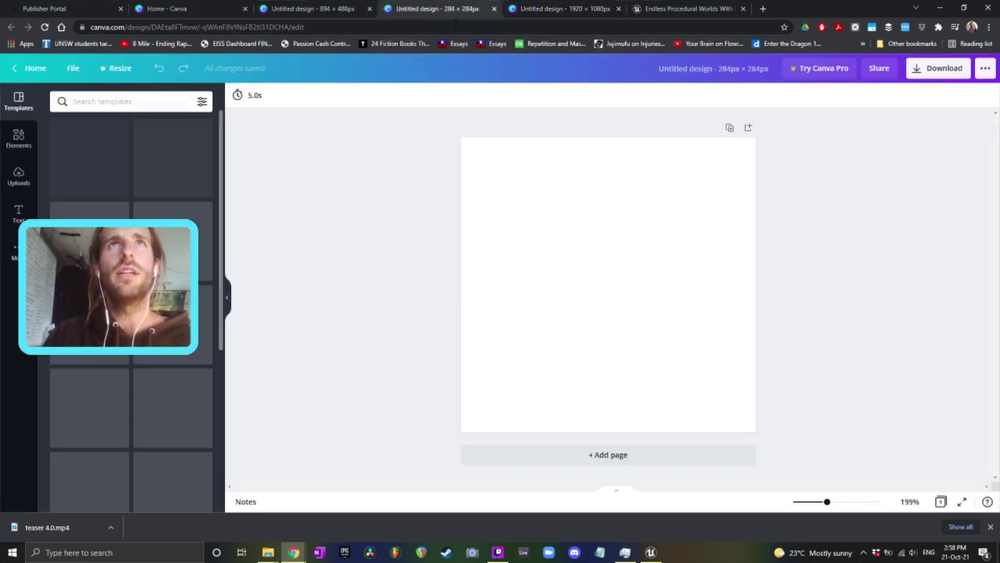
{"action": "left_click", "coordinate": [304, 11]}
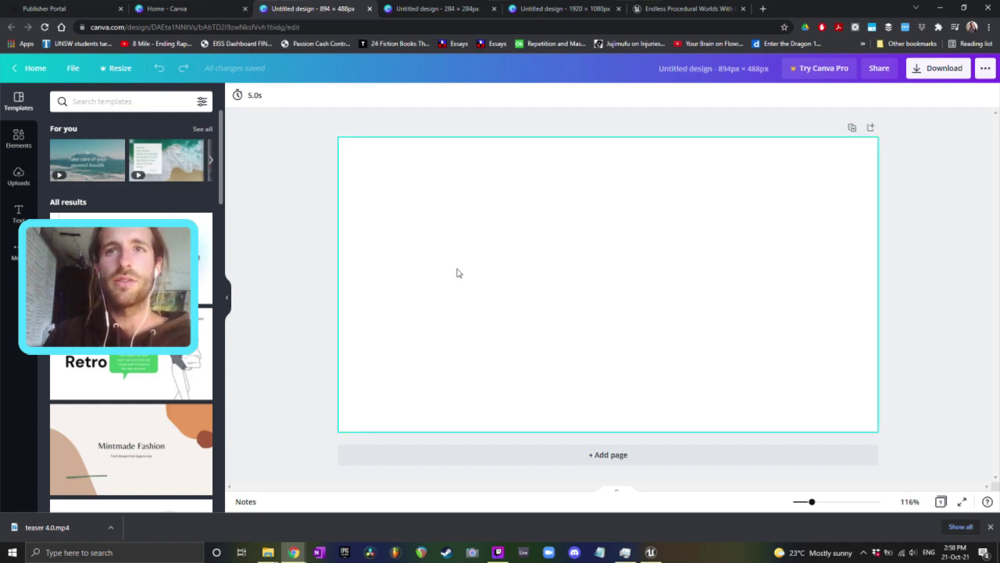
{"action": "left_click", "coordinate": [498, 552]}
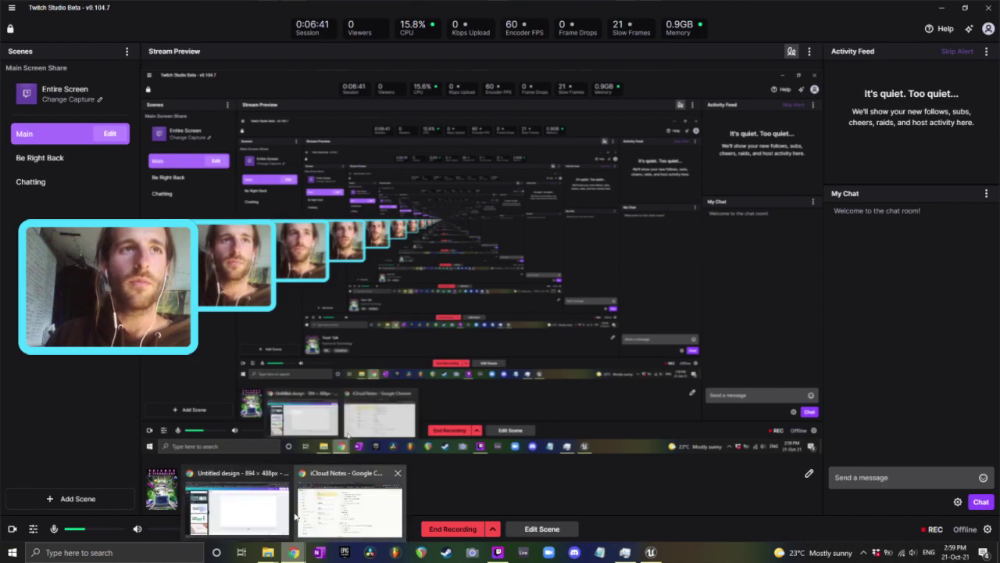
Return to the Endless Procedural Worlds page, scroll its thumbnail strip both ways, then bring Twitch Studio forward.
{"action": "left_click", "coordinate": [266, 508]}
{"action": "left_click", "coordinate": [682, 8]}
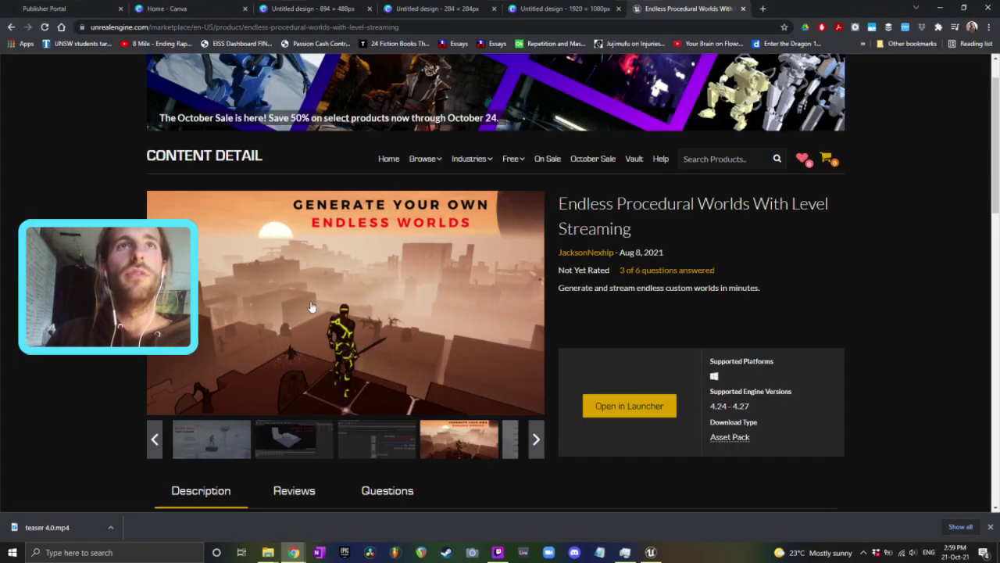
{"action": "left_click", "coordinate": [155, 439]}
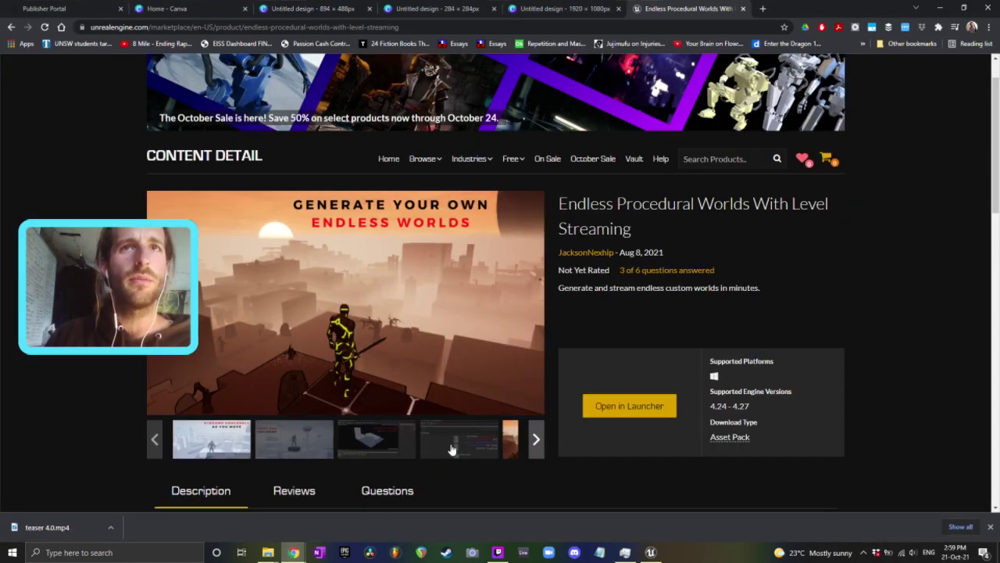
{"action": "left_click", "coordinate": [536, 439]}
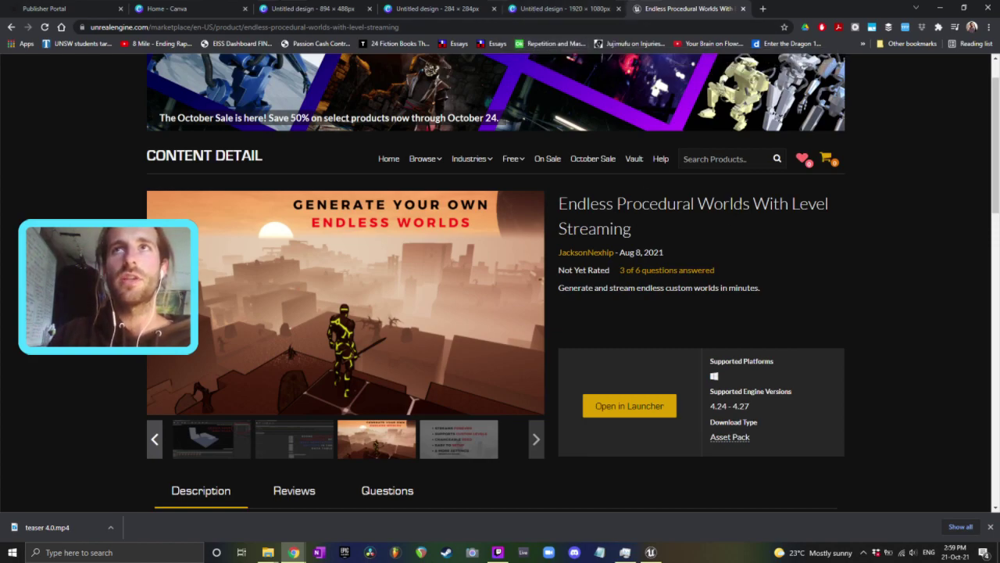
{"action": "mouse_move", "coordinate": [502, 301]}
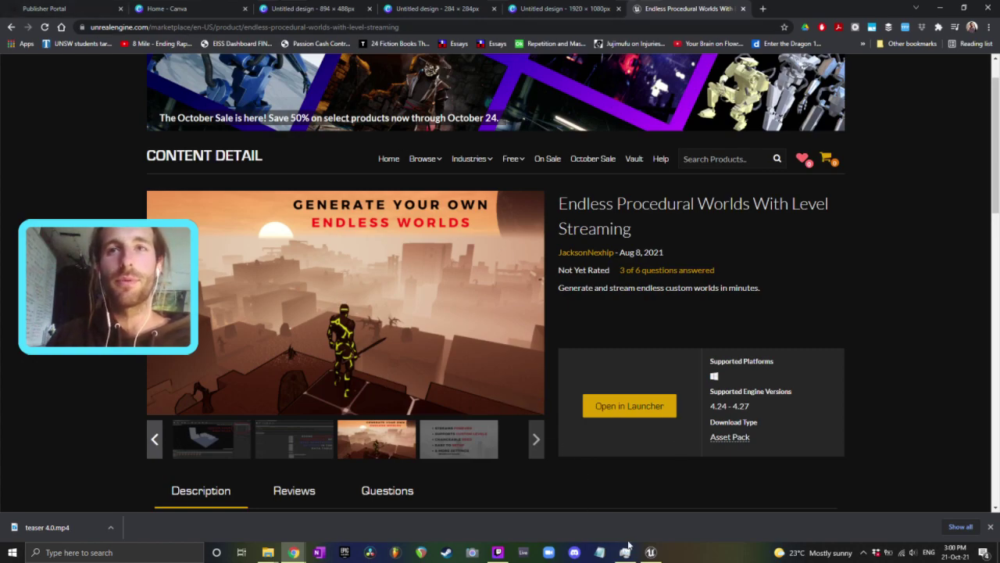
{"action": "mouse_move", "coordinate": [653, 553]}
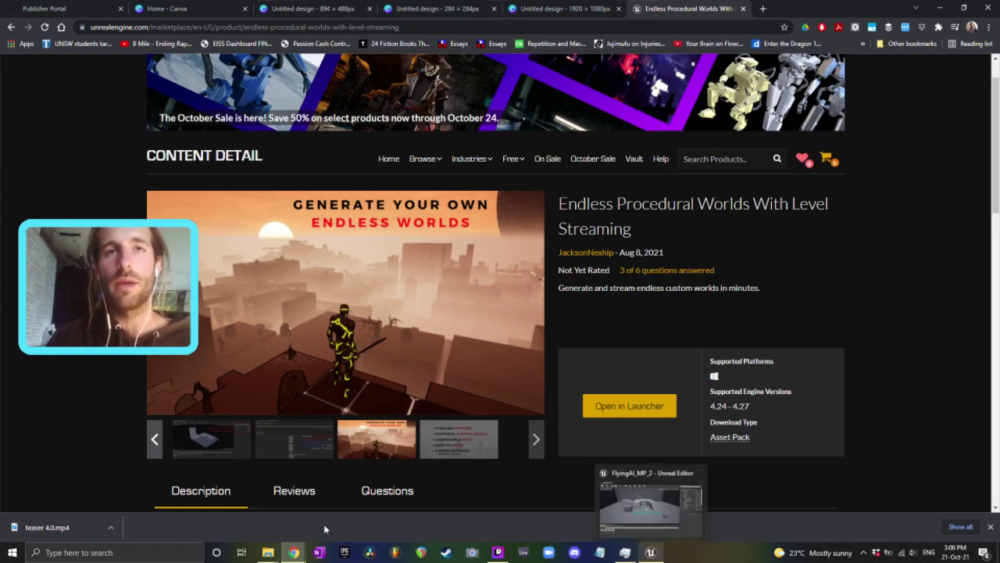
{"action": "left_click", "coordinate": [498, 552]}
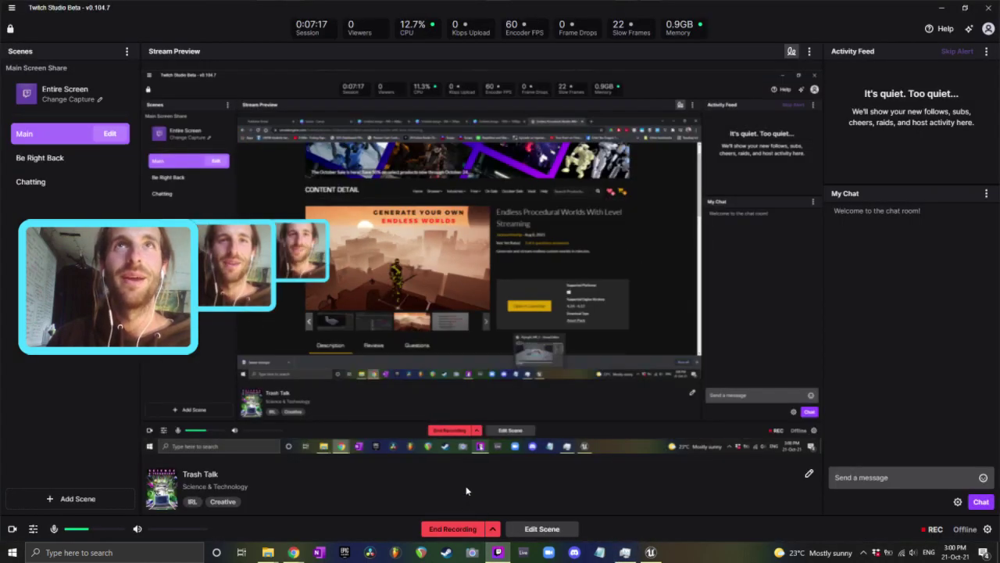